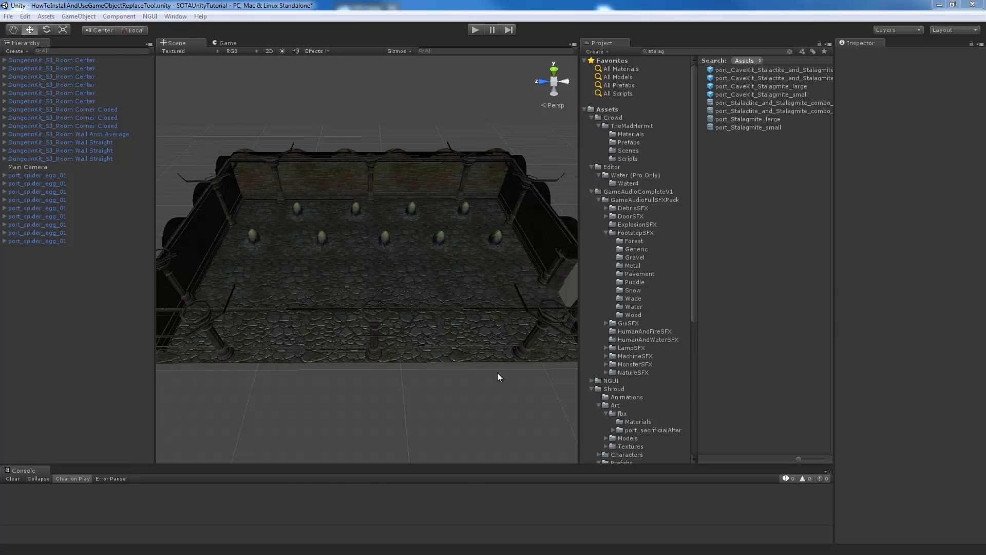
- Try placing the port_CaveKit_Stalagmite_small prefab beside the front-left spider egg in the scene, and delete it again
key("shift+space")
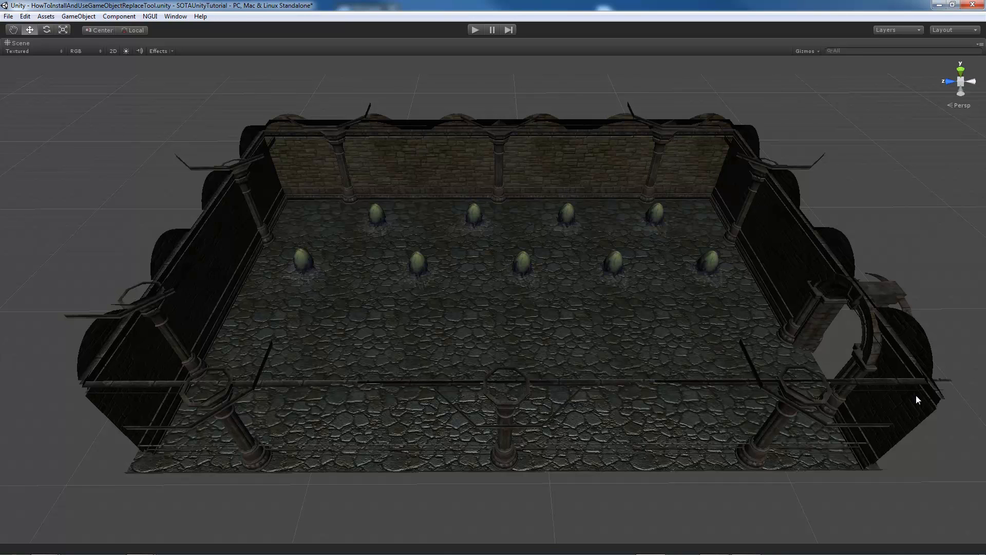
key("shift+space")
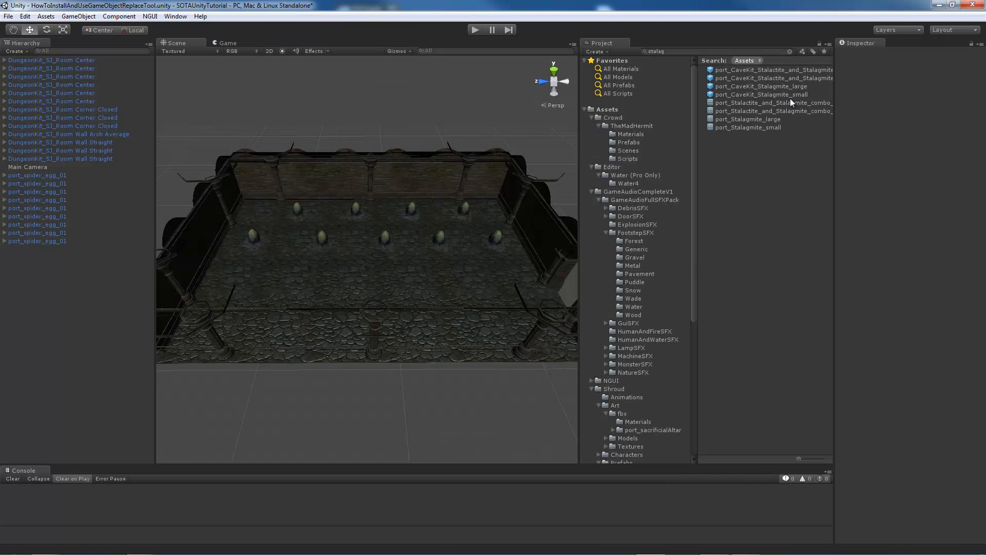
left_click_drag(792, 95, 281, 266)
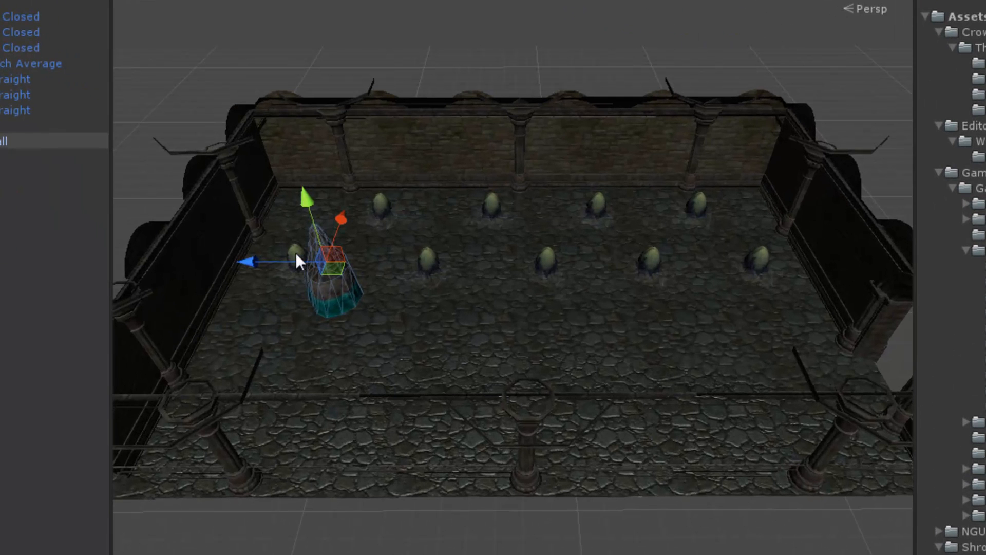
key("Delete")
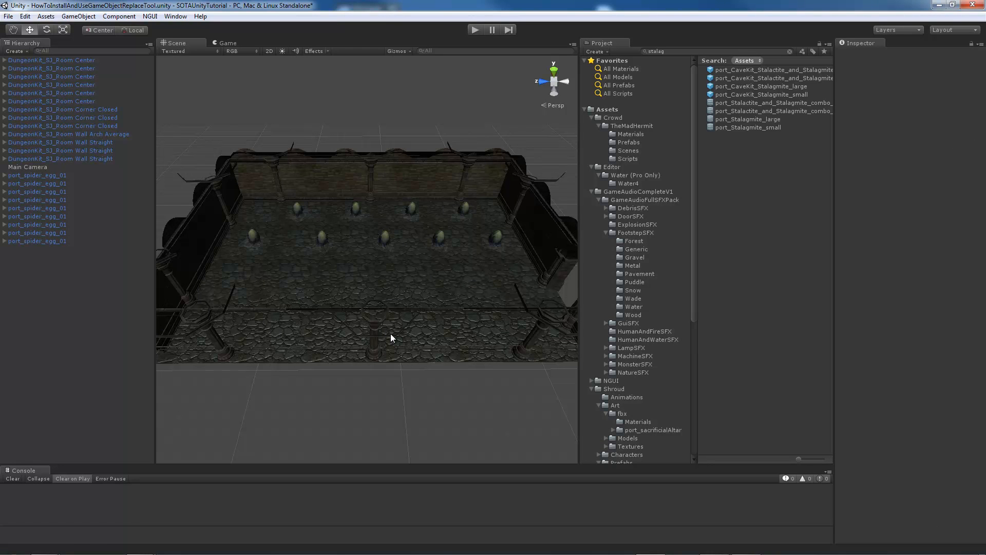
left_click(391, 333)
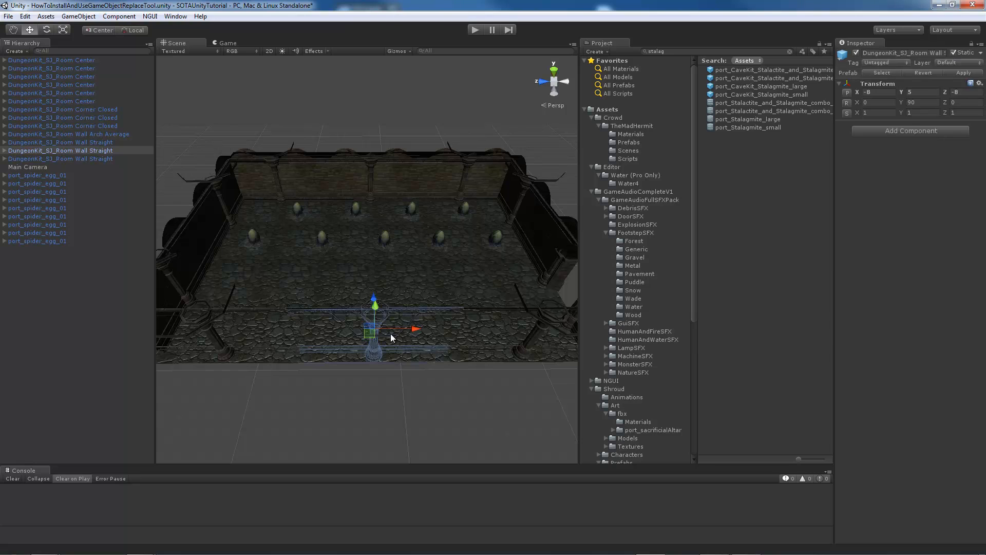
left_click(436, 116)
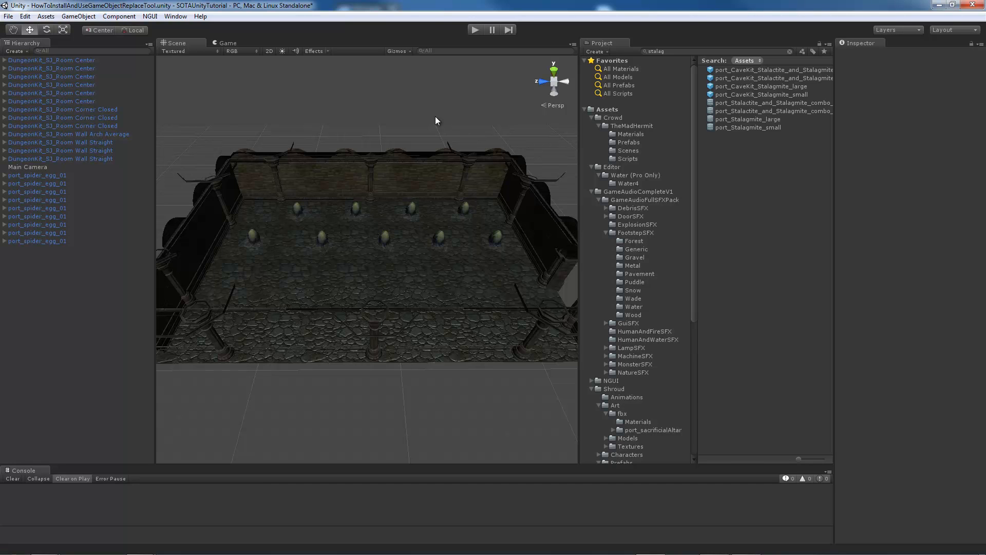
key("shift+space")
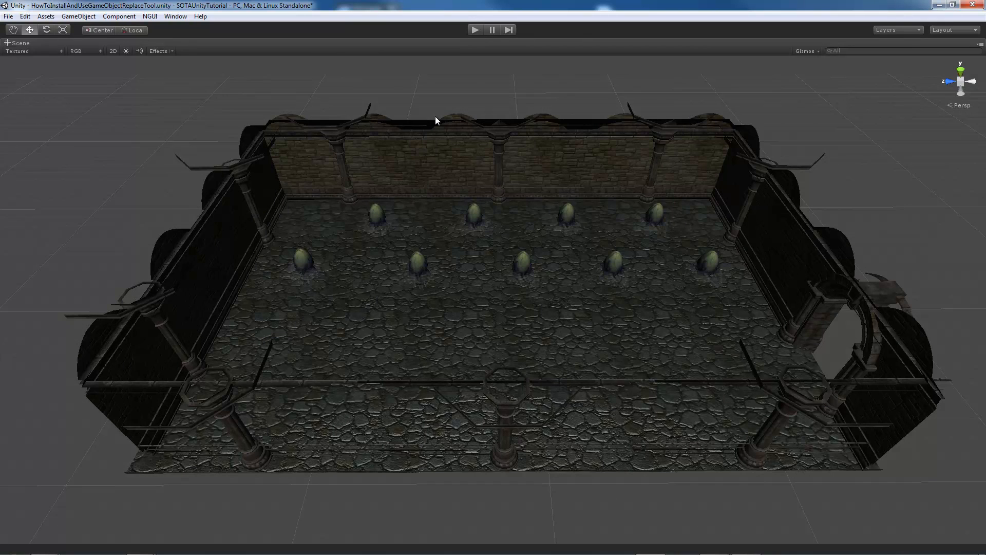
key("shift+space")
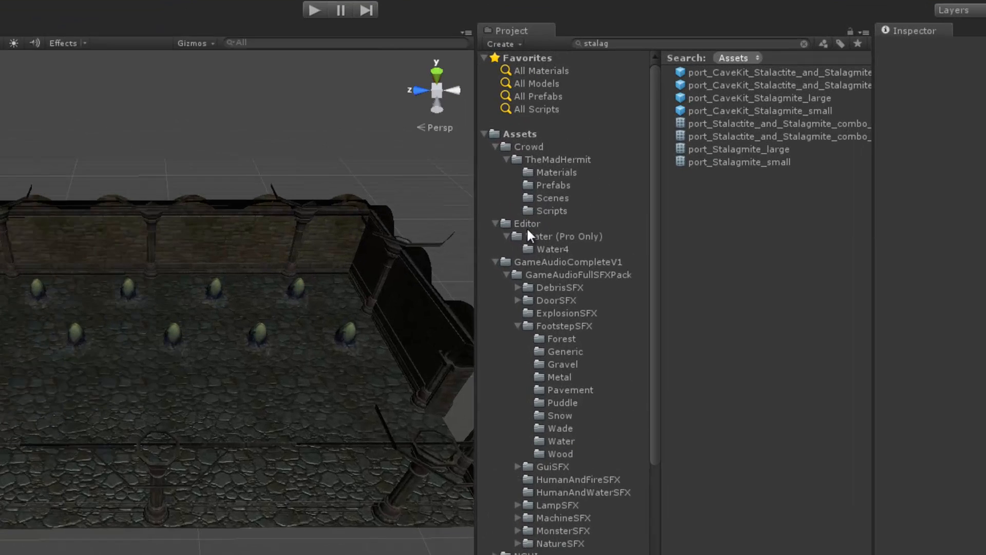
- Delete the existing GameObjectReplaceTool script from the project's Editor folder
left_click(611, 166)
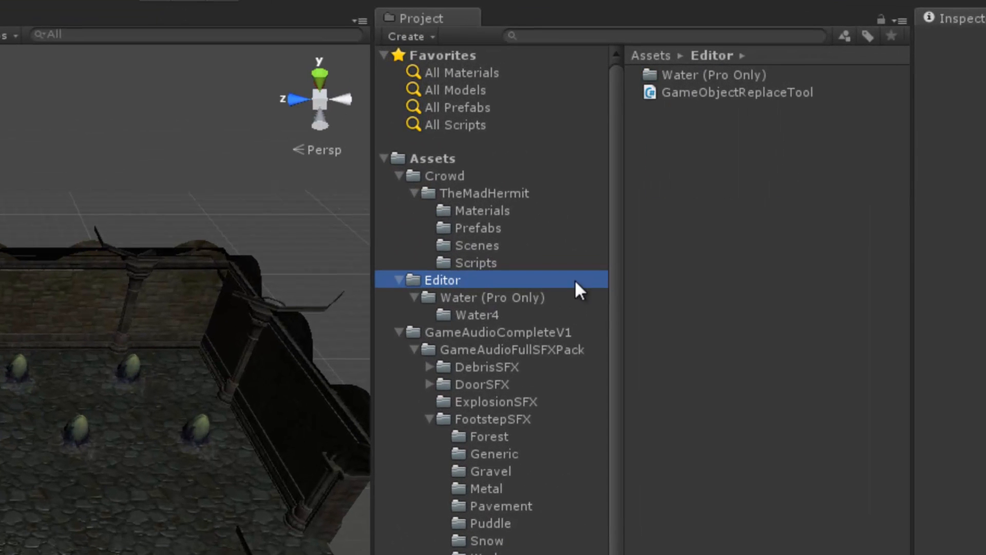
left_click(756, 95)
key("Delete")
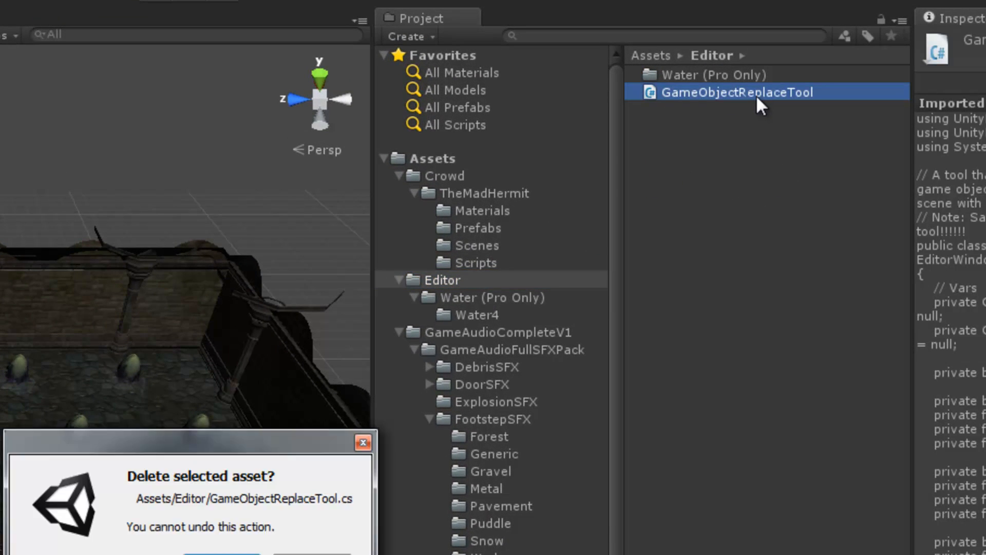
key("Return")
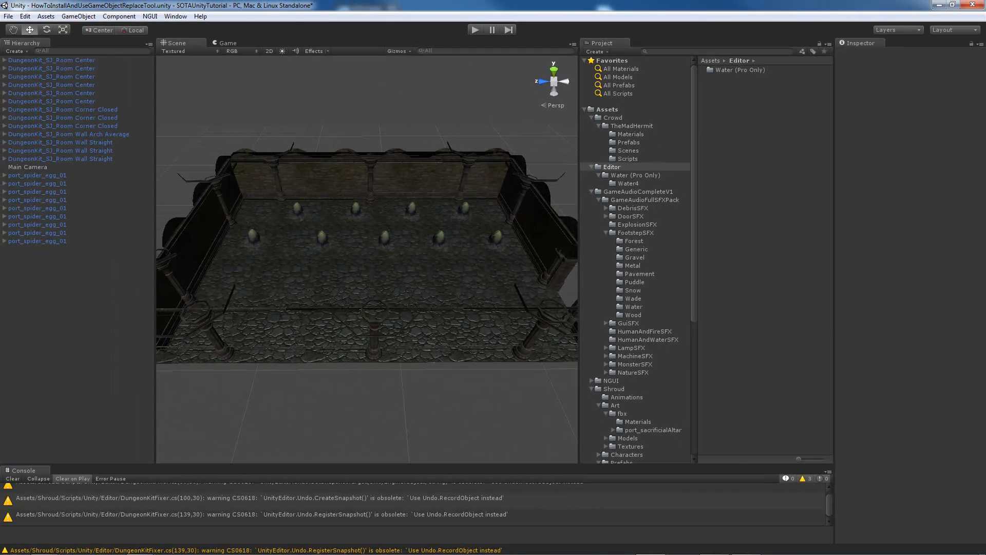
- Switch to the web browser and review the Game Object Replace Tool forum thread with its installation instructions and code
key("alt+Tab")
double_click(471, 47)
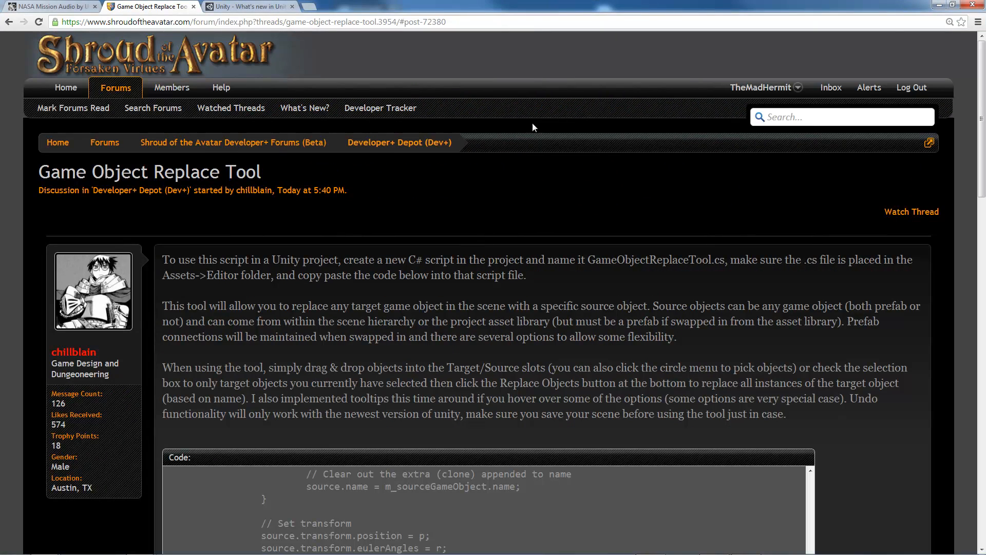
scroll(556, 282, "down", 3)
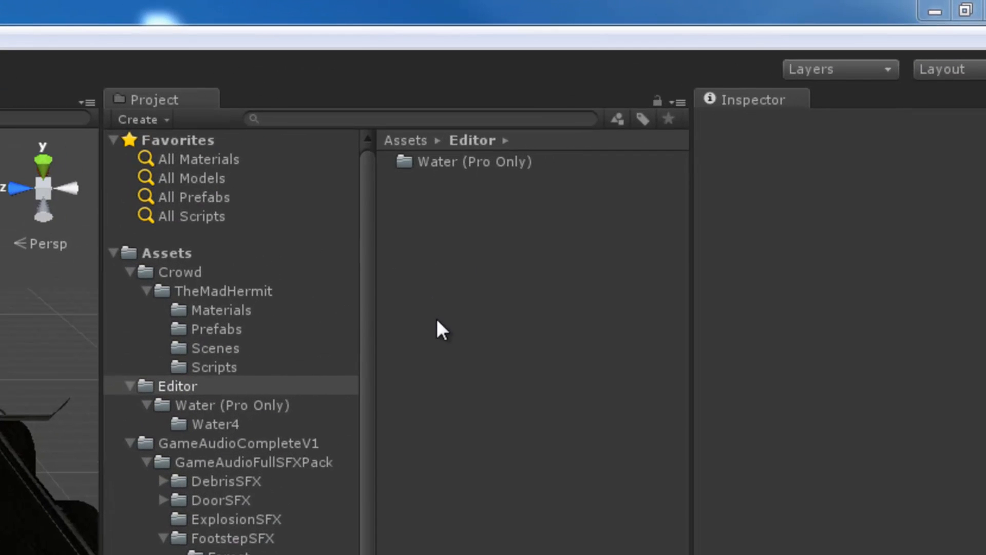
- Create a new C# script named GameObjectReplaceTool in the Editor folder of the project's assets
left_click(177, 253)
double_click(430, 184)
right_click(422, 272)
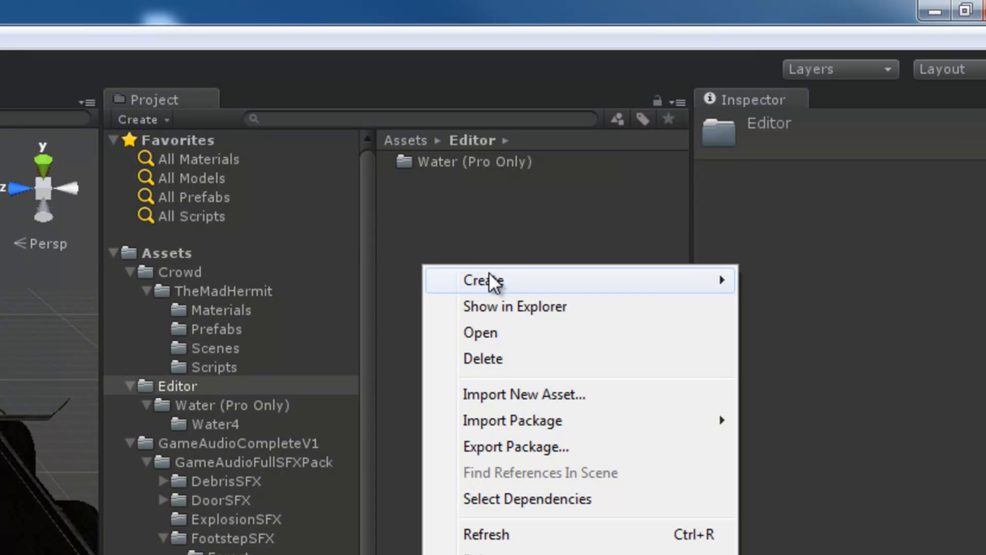
mouse_move(491, 277)
left_click(802, 338)
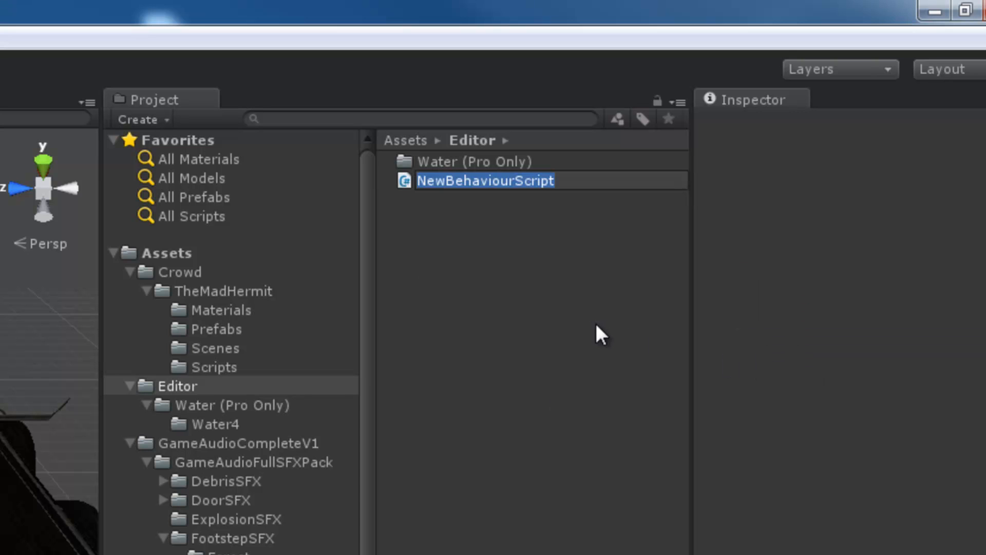
type("GameObjectReplaceT")
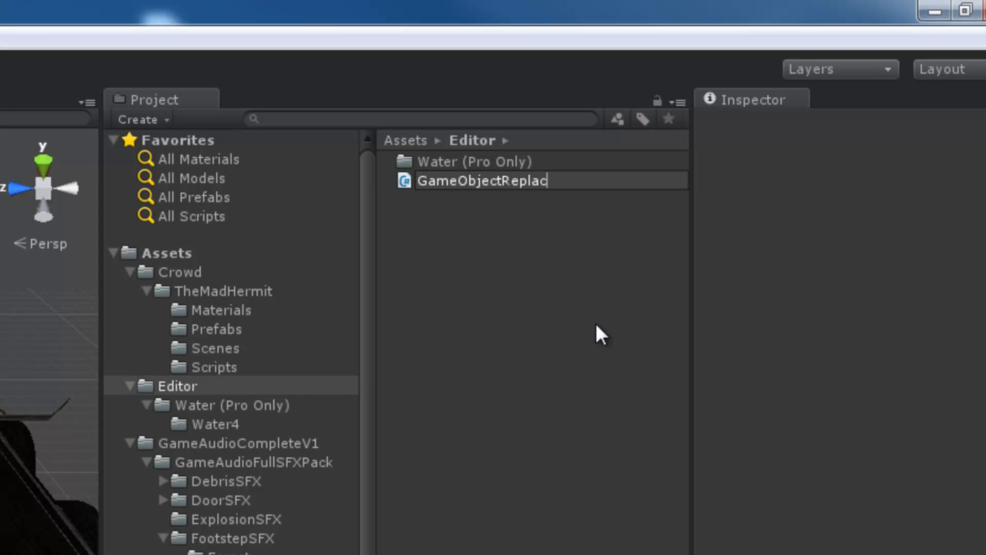
type("ool")
key("Return")
- Open the GameObjectReplaceTool script, replace its entire default code with the copied tool code, save it and close the code editor
double_click(435, 185)
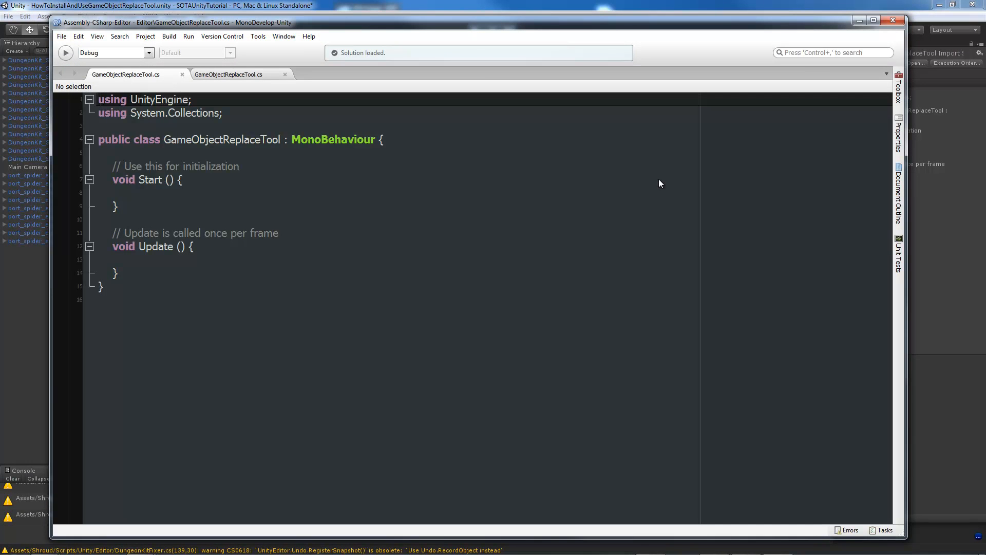
key("ctrl+a")
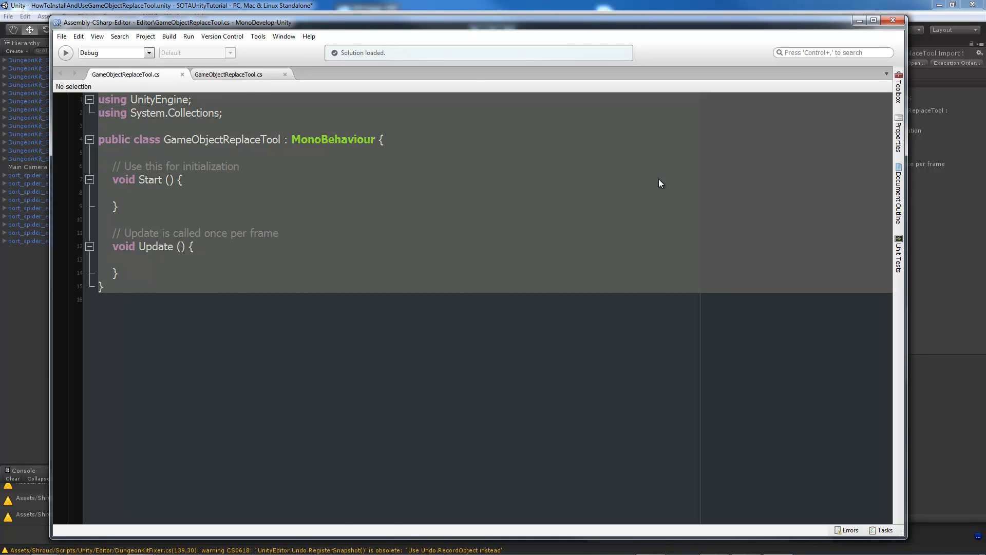
key("ctrl+v")
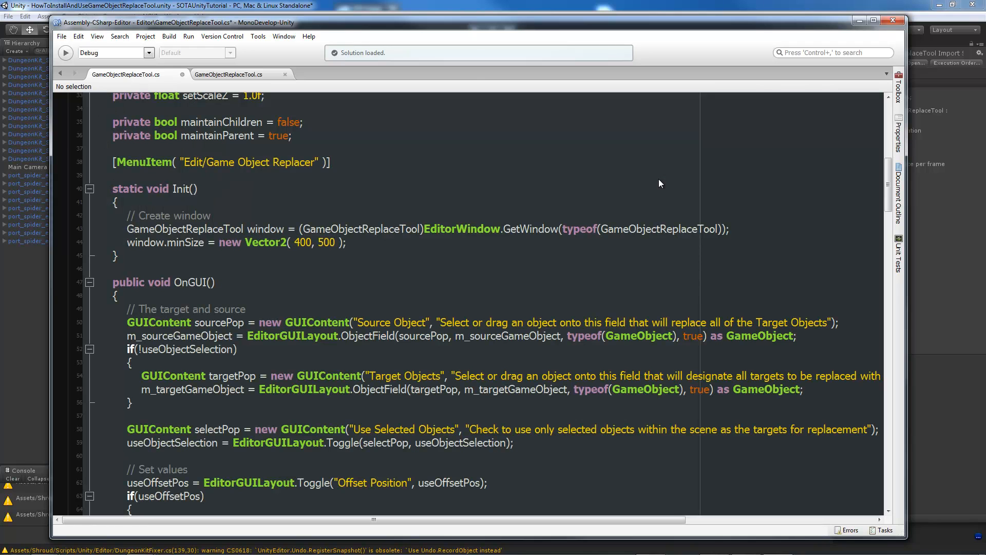
key("ctrl+Home")
key("ctrl+s")
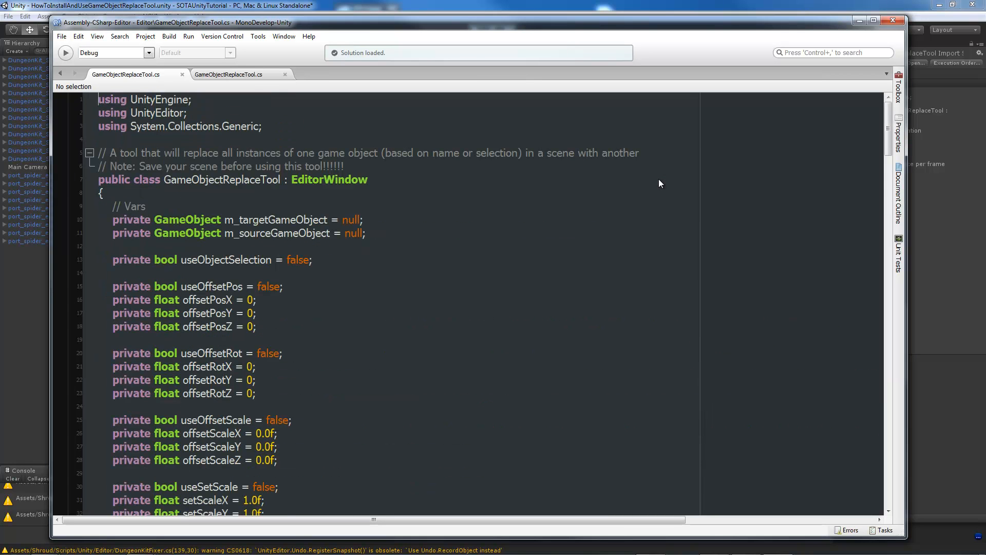
left_click(893, 21)
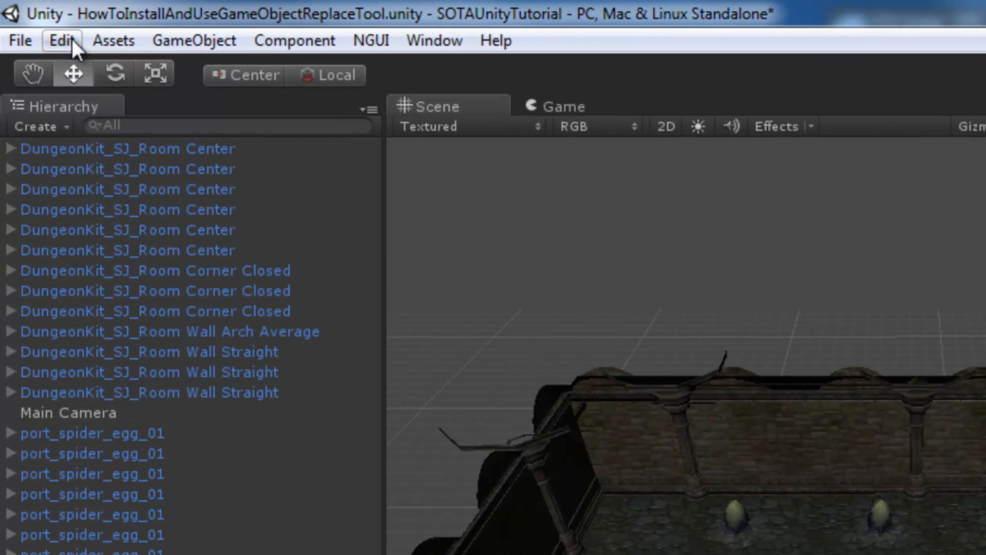
- Open the Game Object Replacer and assign a port_spider_egg_01 from the scene hierarchy as its target object
left_click(71, 39)
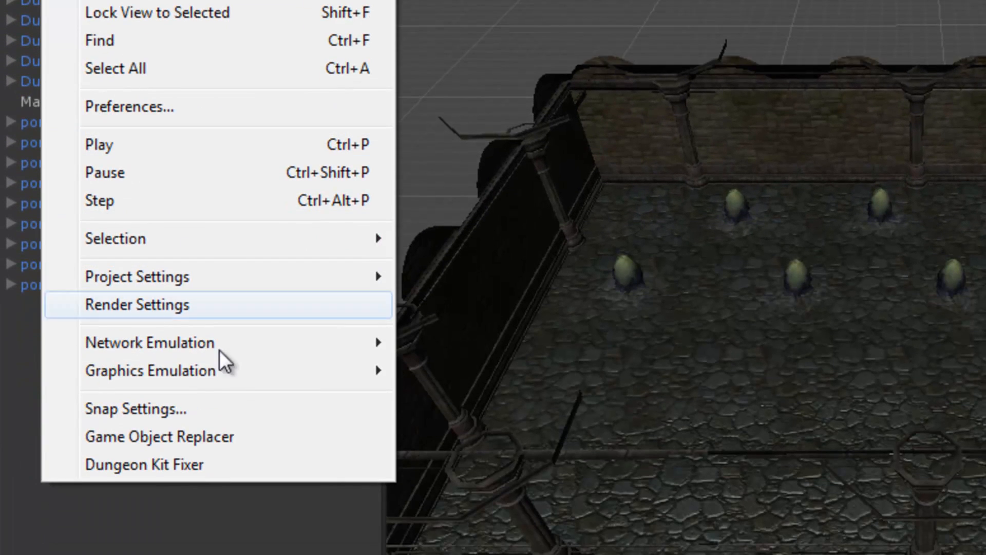
left_click(231, 436)
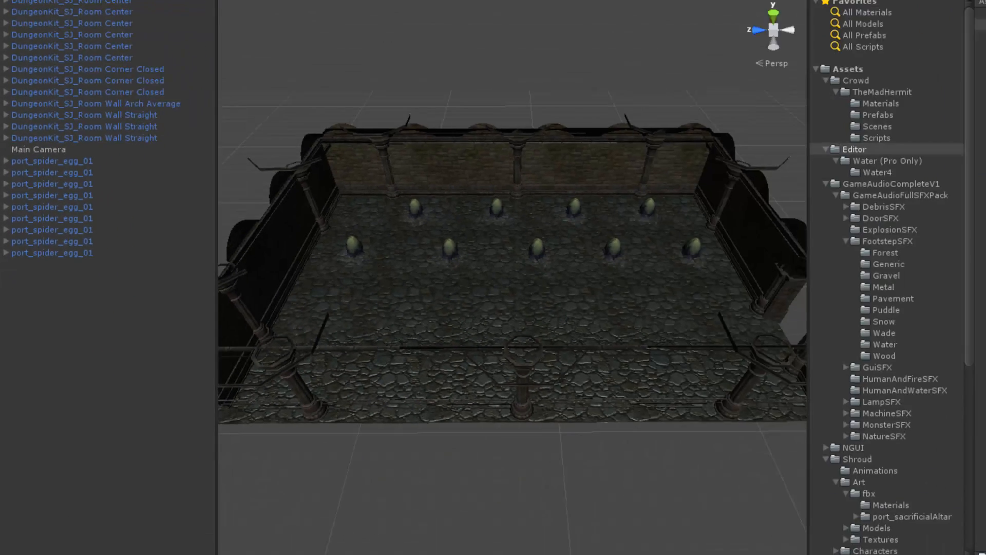
left_click_drag(971, 146, 731, 121)
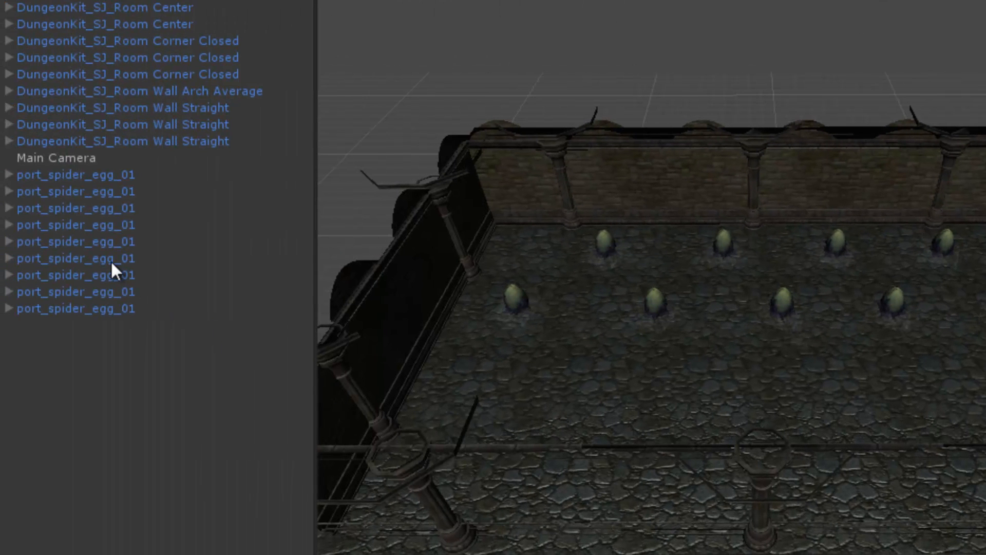
left_click(112, 260)
left_click_drag(81, 259, 573, 144)
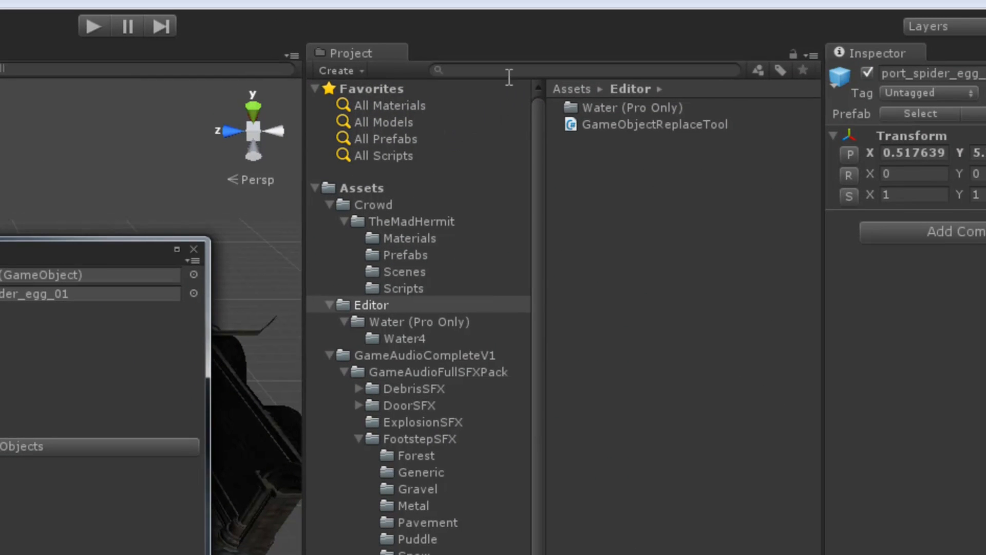
- Search the project for "stalagm", assign port_CaveKit_Stalagmite_small as the source object and replace all the spider eggs with it
left_click(509, 72)
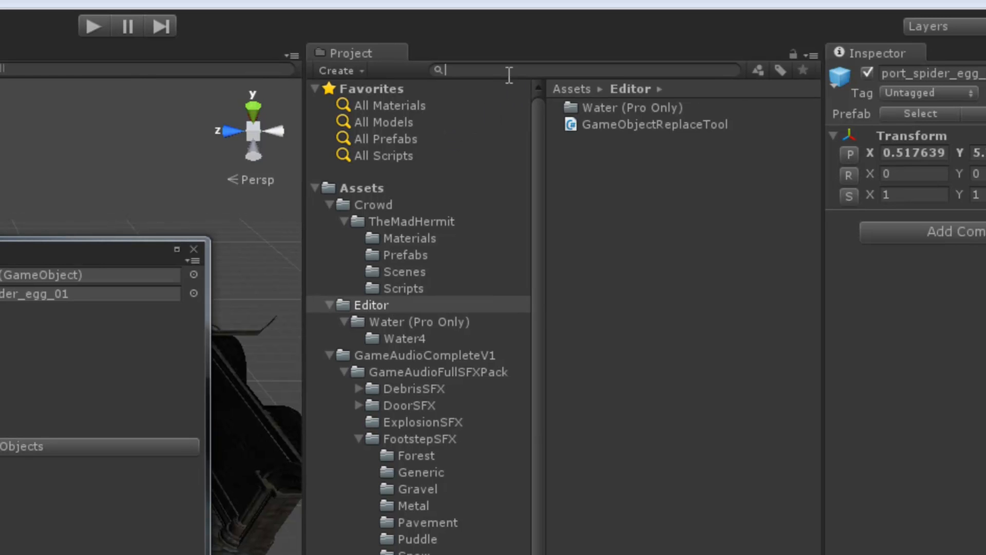
type("alagm")
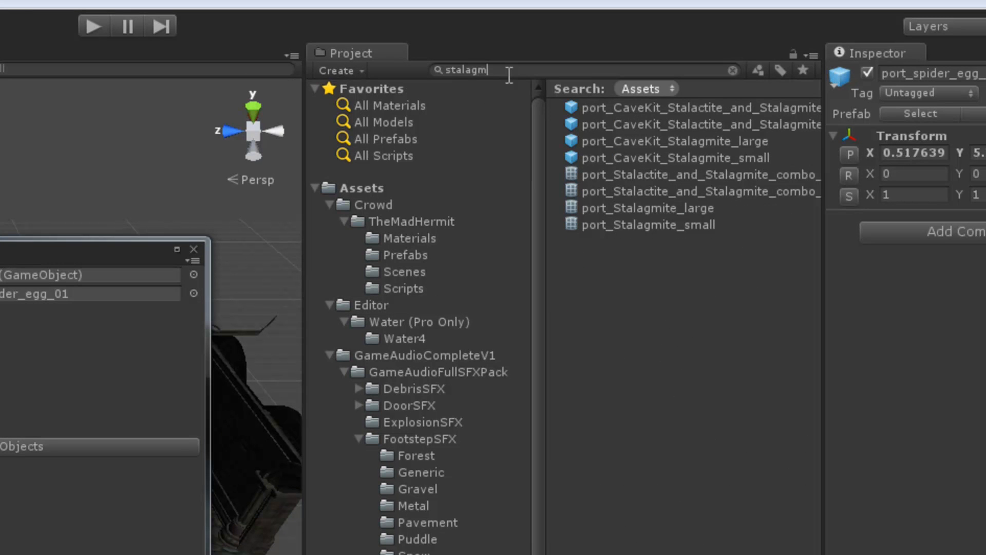
left_click(697, 157)
left_click_drag(693, 157, 112, 272)
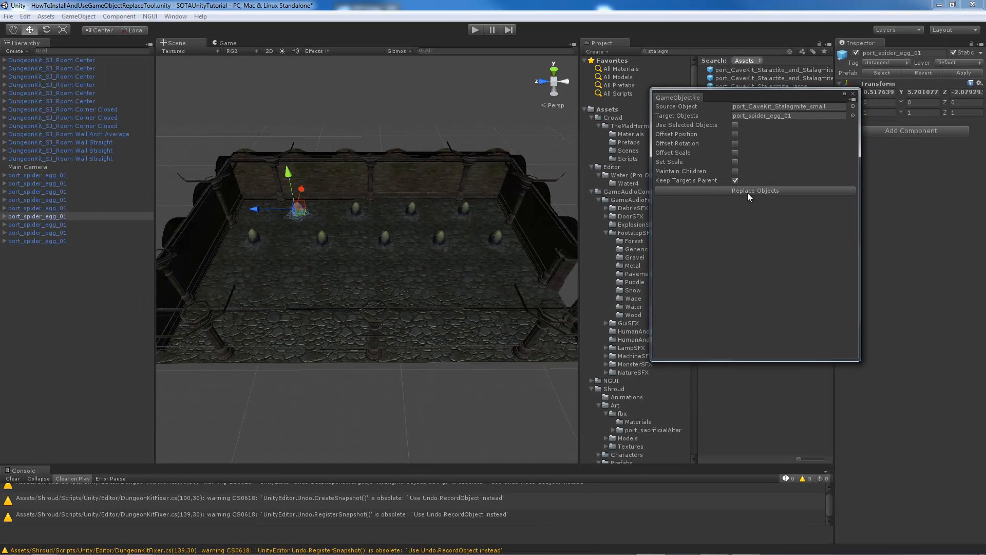
left_click(752, 191)
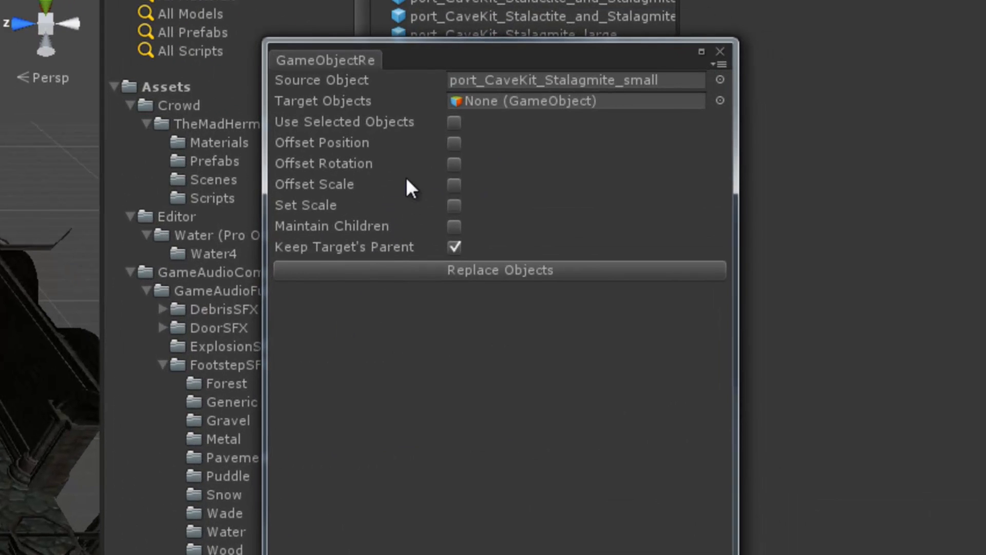
- Examine the settings offered by Offset Position, Offset Rotation and Offset Scale, leaving all three options off
left_click(455, 143)
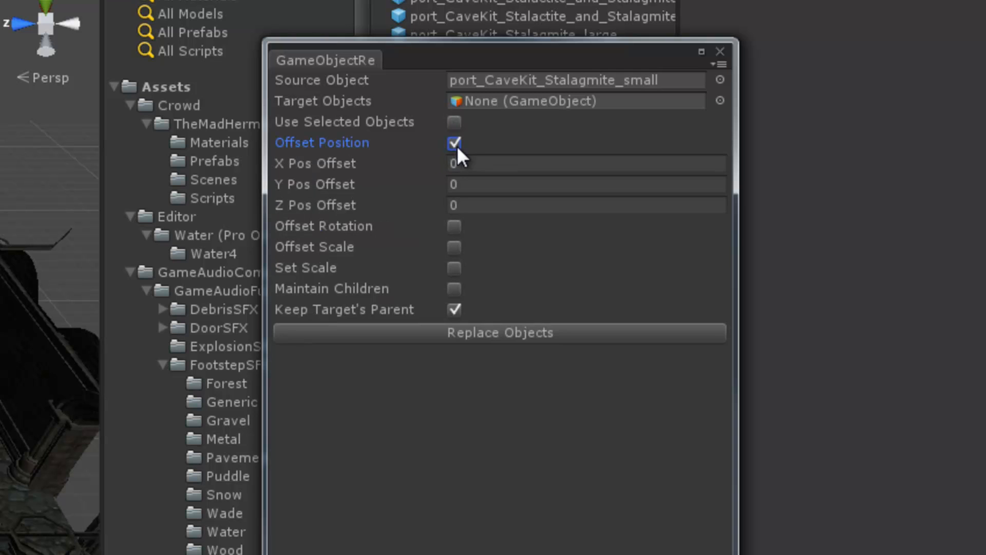
left_click(454, 228)
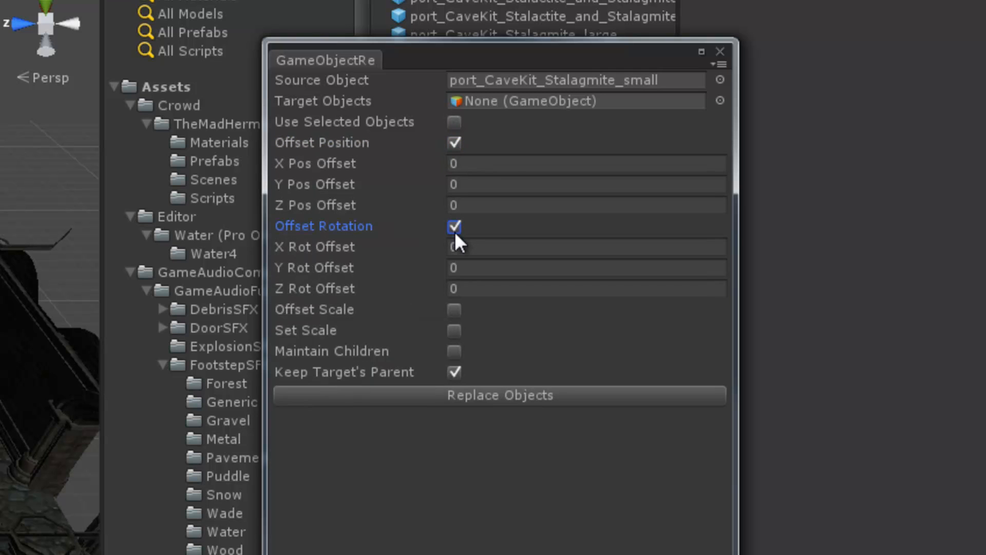
left_click(455, 309)
left_click(456, 308)
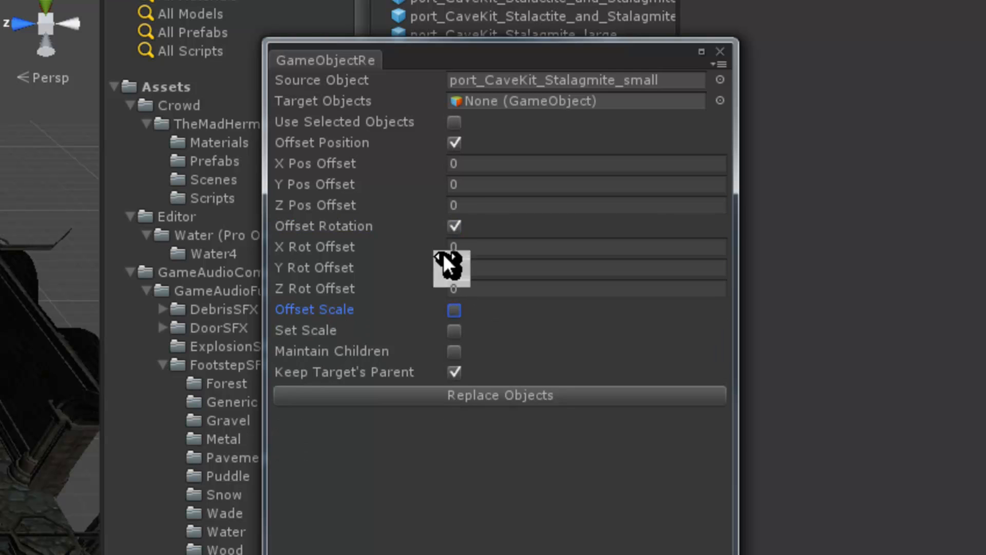
left_click(456, 227)
left_click(455, 142)
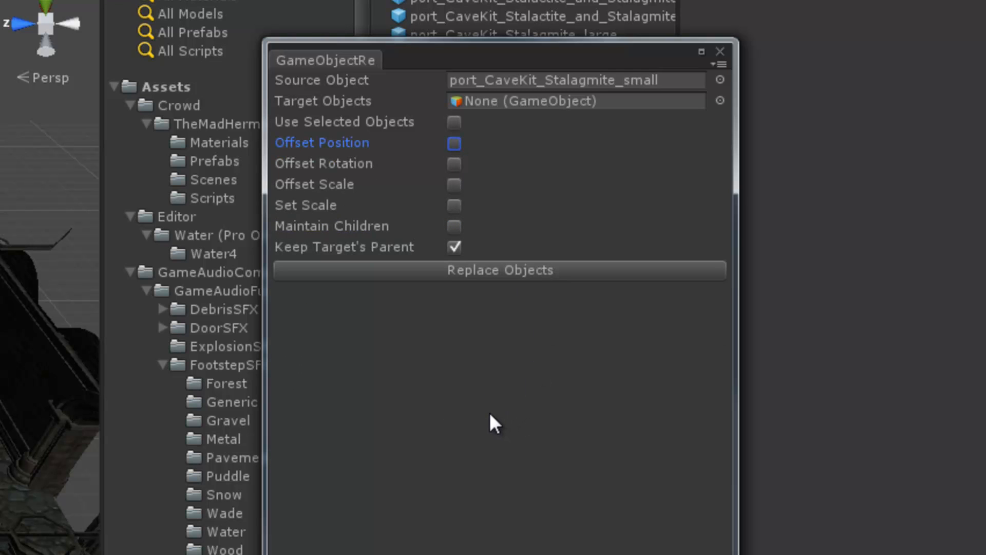
- Examine the Set Scale and Maintain Children options of the replacement tool, leaving both switched off
left_click(454, 205)
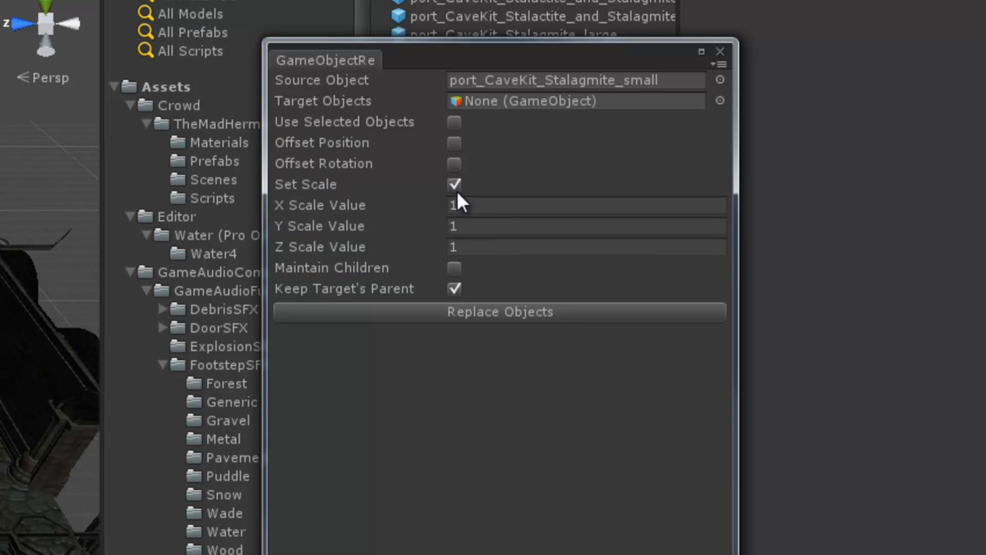
left_click(456, 185)
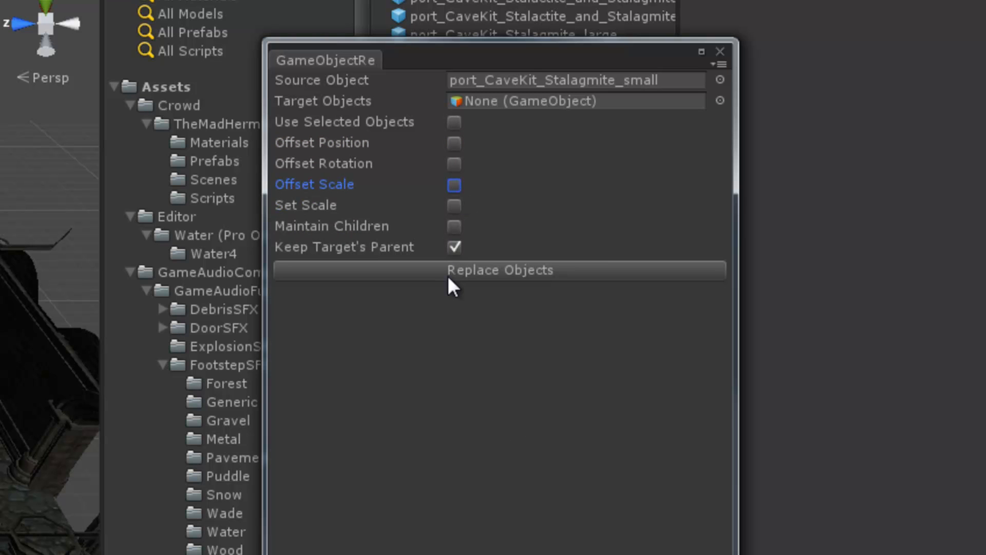
left_click(453, 226)
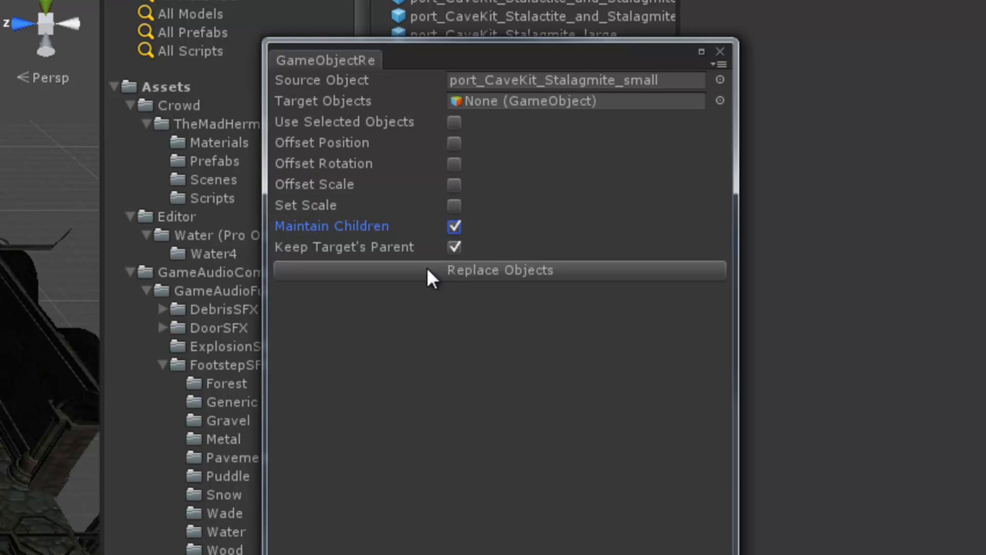
left_click(455, 226)
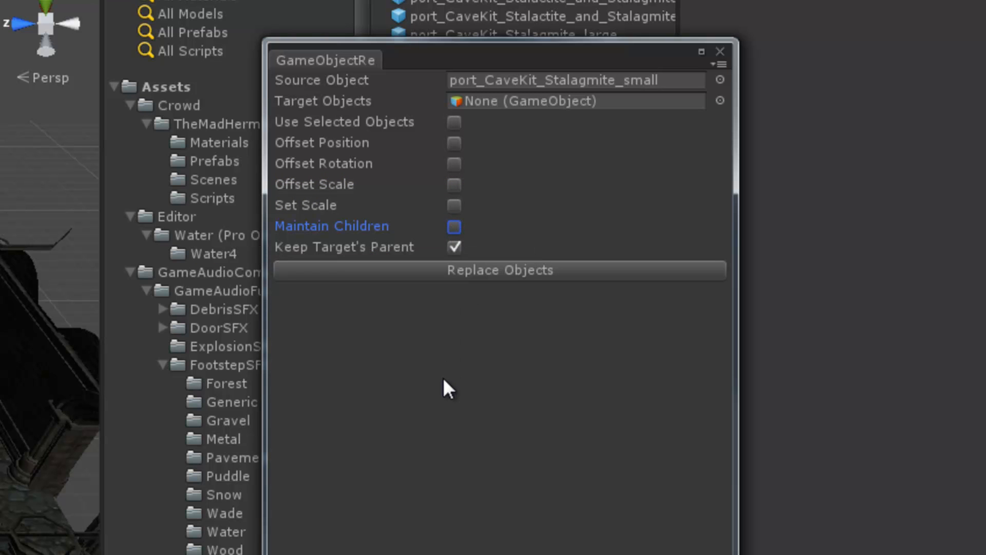